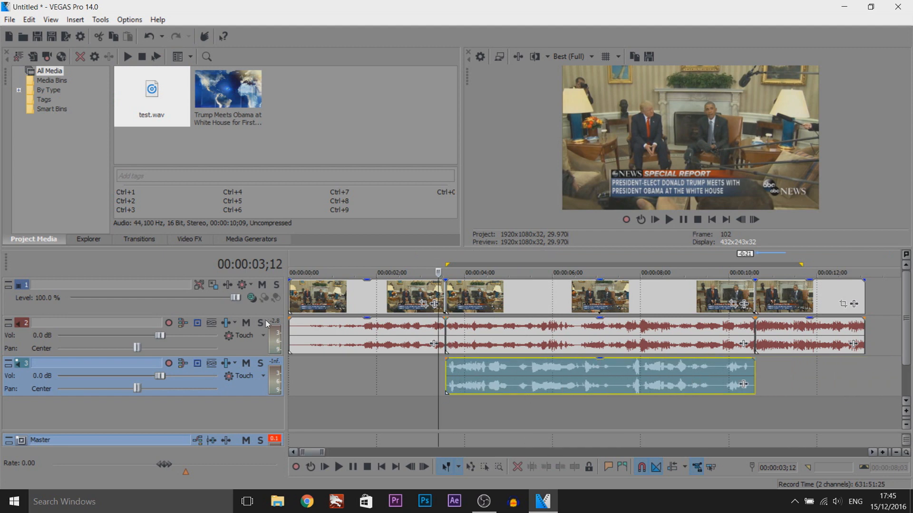
- Mute audio track 2, play the voice recording on track 3 without it, and unmute the track
click(245, 323)
click(683, 220)
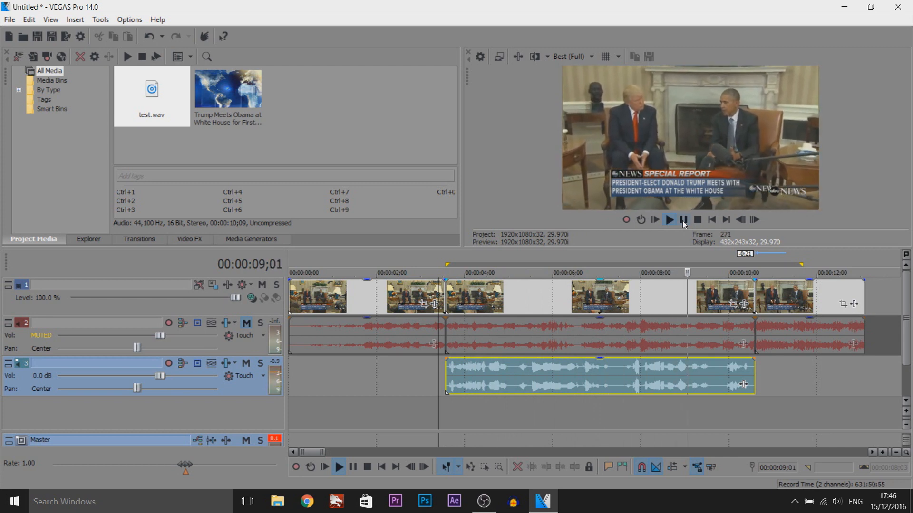
click(683, 220)
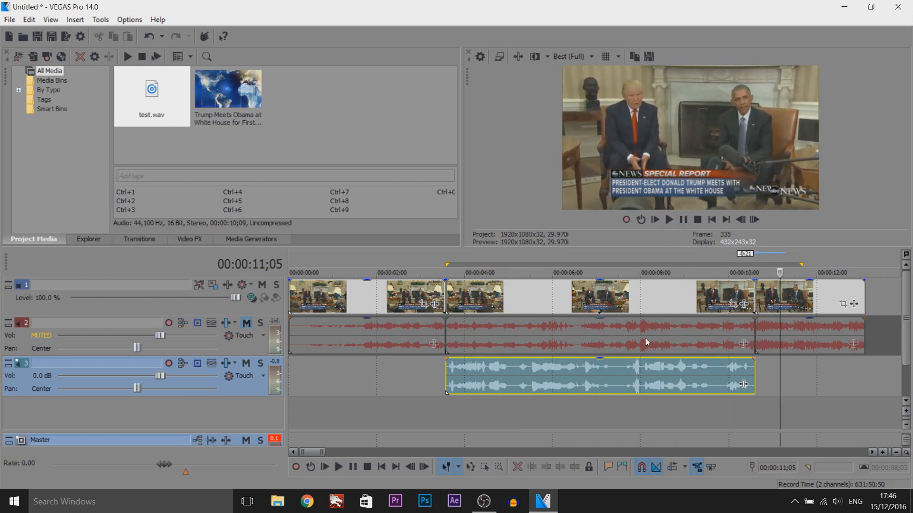
click(648, 327)
click(246, 323)
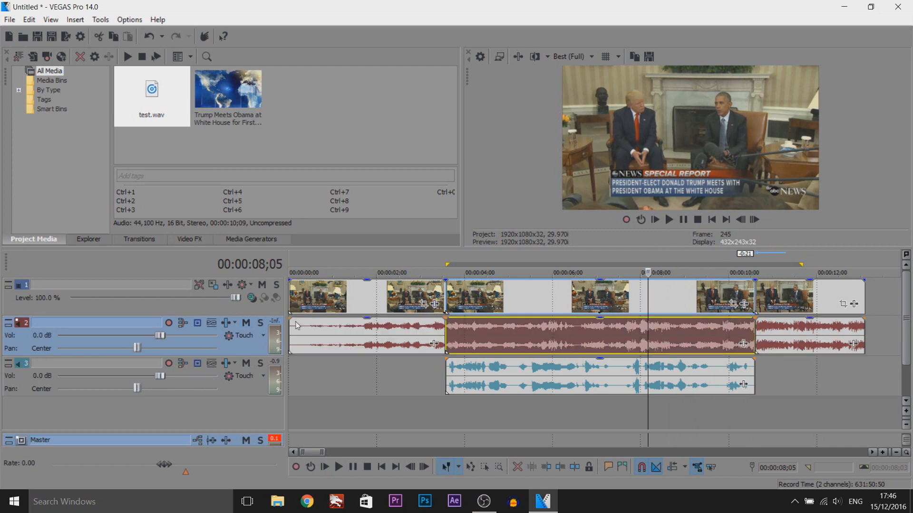
- Add the Track EQ effect to the middle event of the original audio on track 2
click(441, 403)
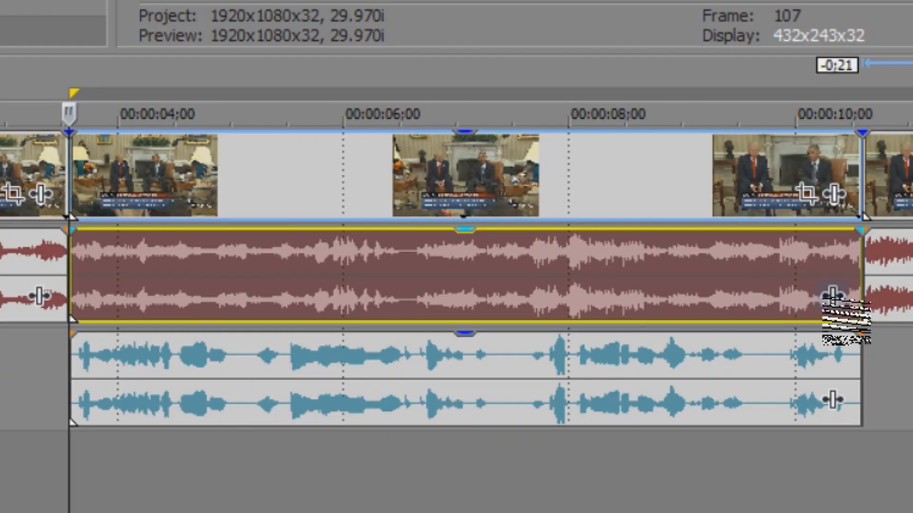
click(833, 297)
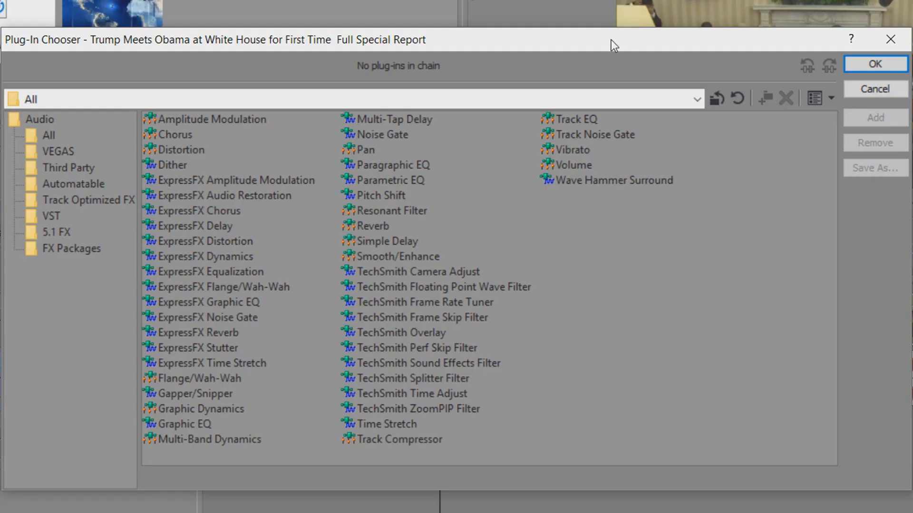
double_click(583, 119)
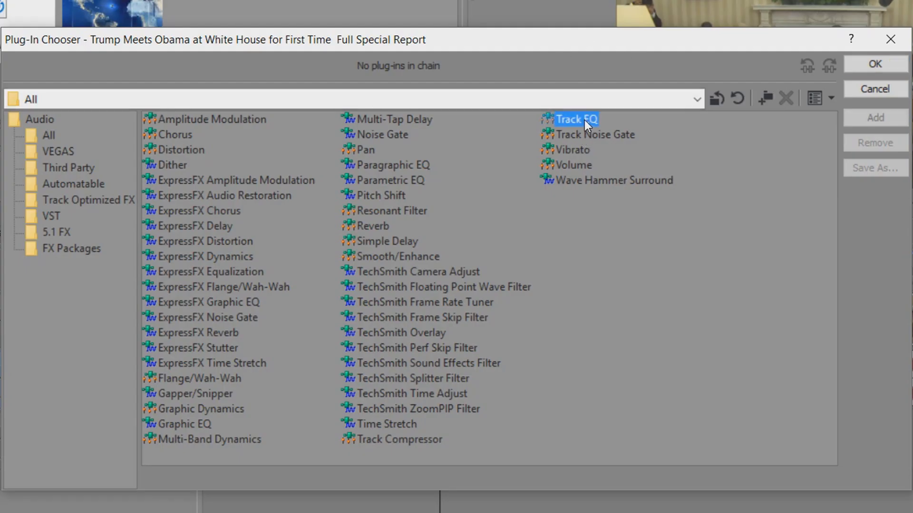
click(854, 64)
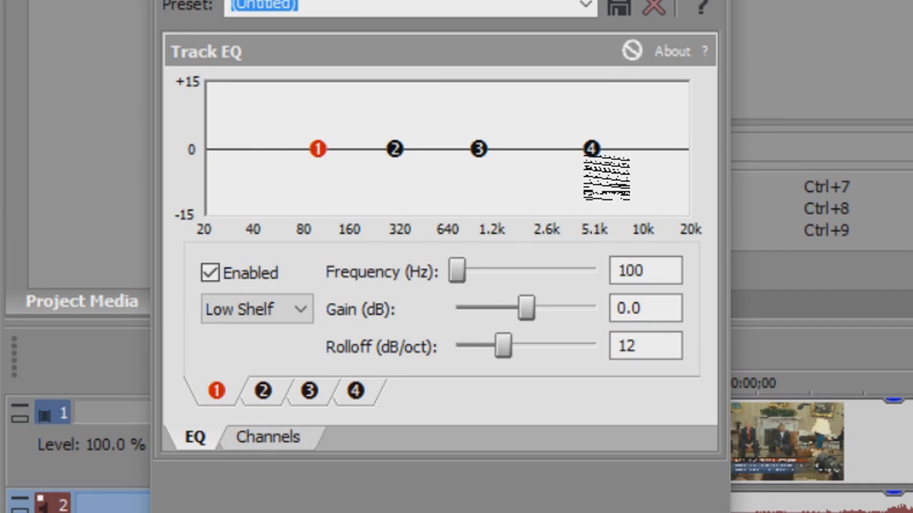
- Set Track EQ band 4, the high shelf, to a frequency of 500 Hz and a gain of -Inf., and close the effect window
click(355, 390)
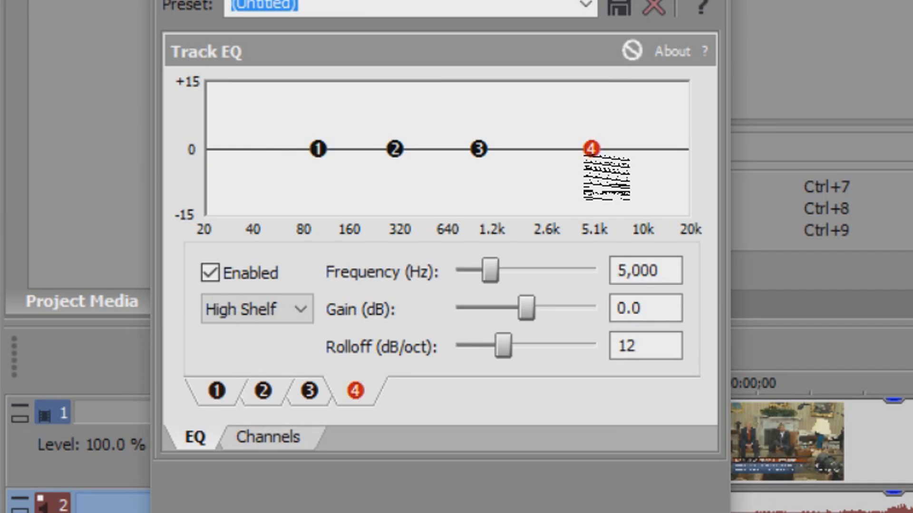
click(673, 265)
text(500)
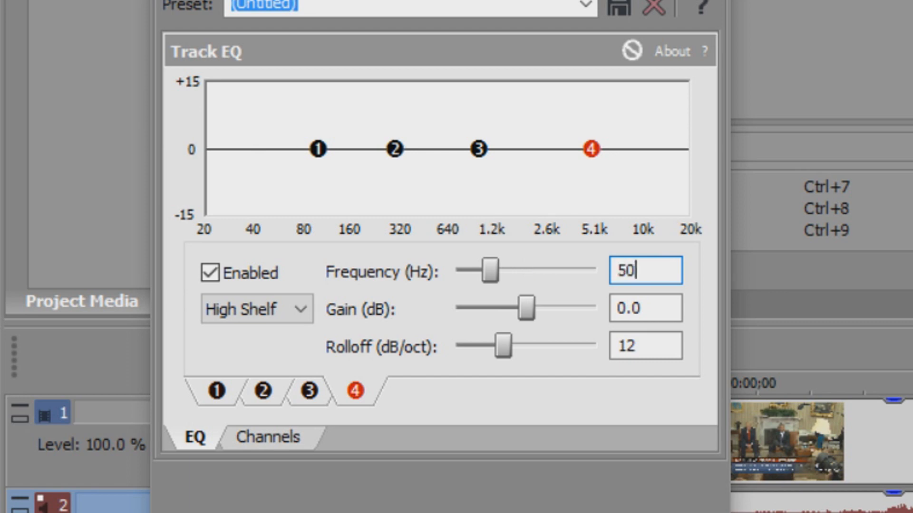
drag(521, 311, 328, 298)
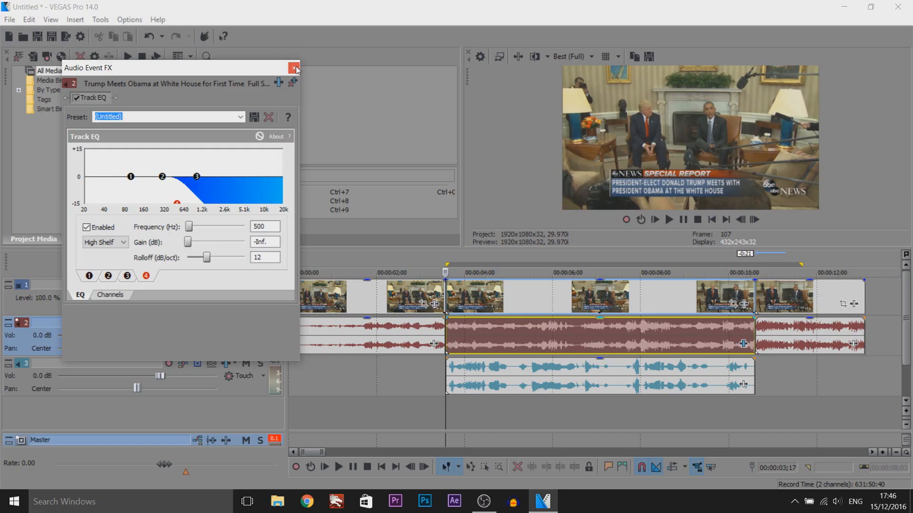
click(293, 68)
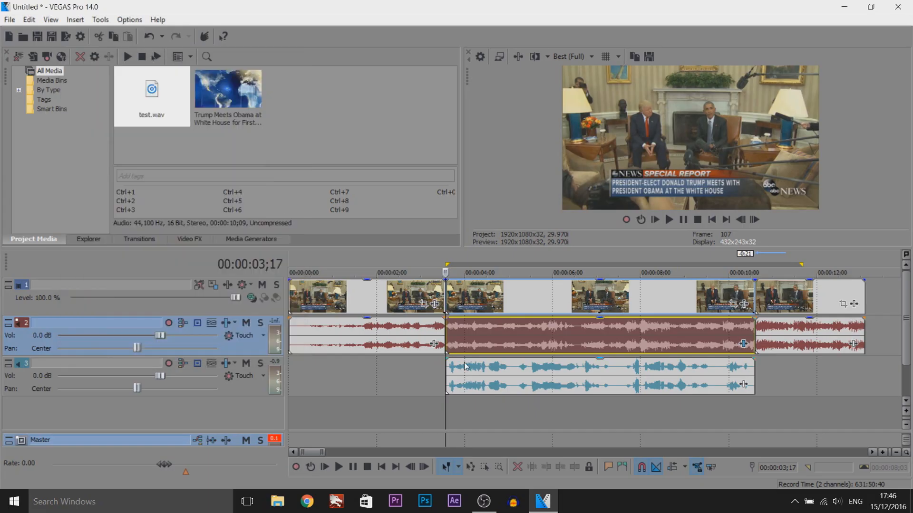
- Listen to the filtered event with track 2 soloed, and play it together with the voice recording with solo off
click(261, 323)
click(418, 376)
key(space)
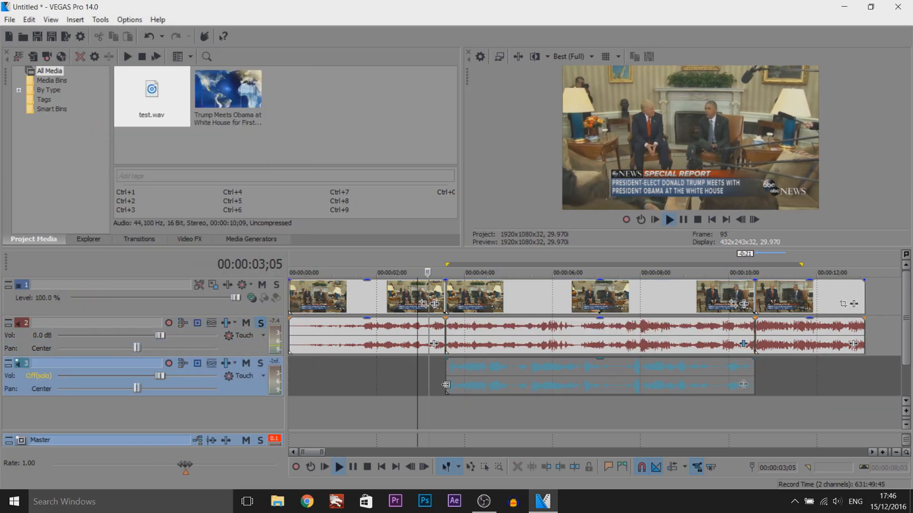
click(683, 219)
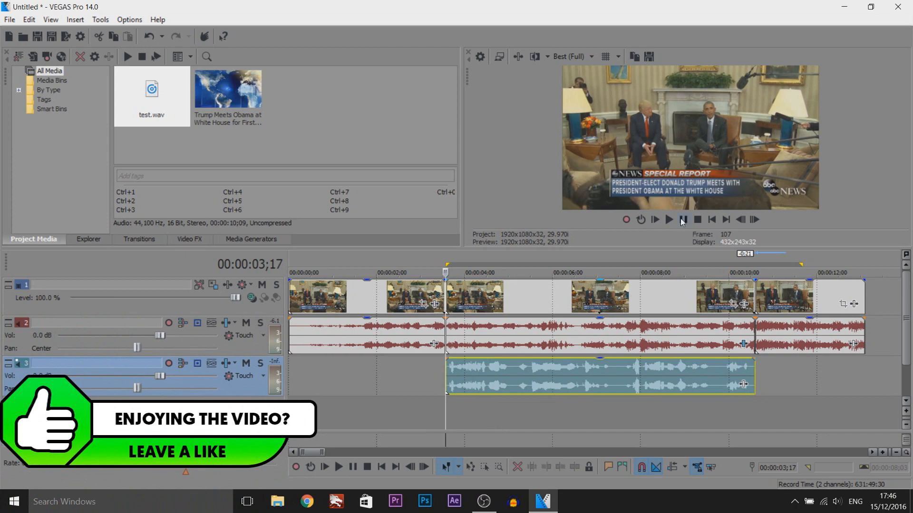
key(space)
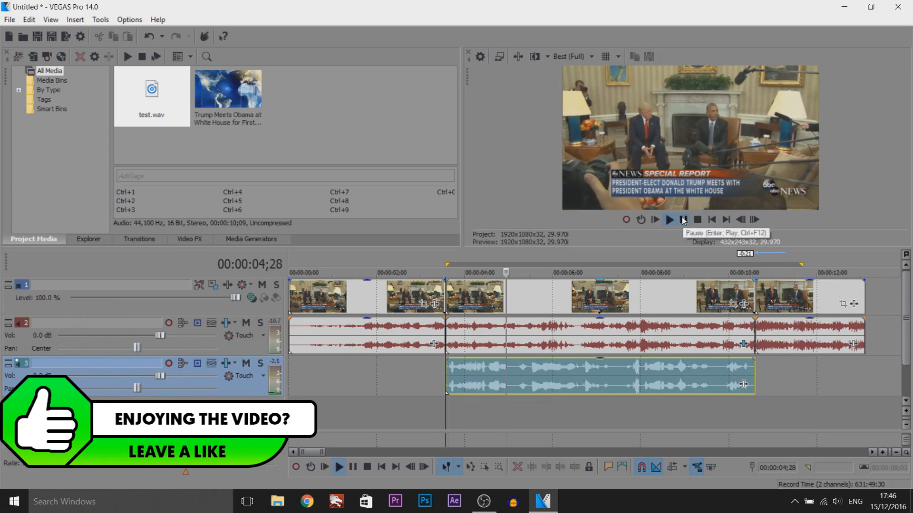
click(684, 220)
- Lower the gain of the middle event on track 2 until its waveform is almost flat
click(549, 335)
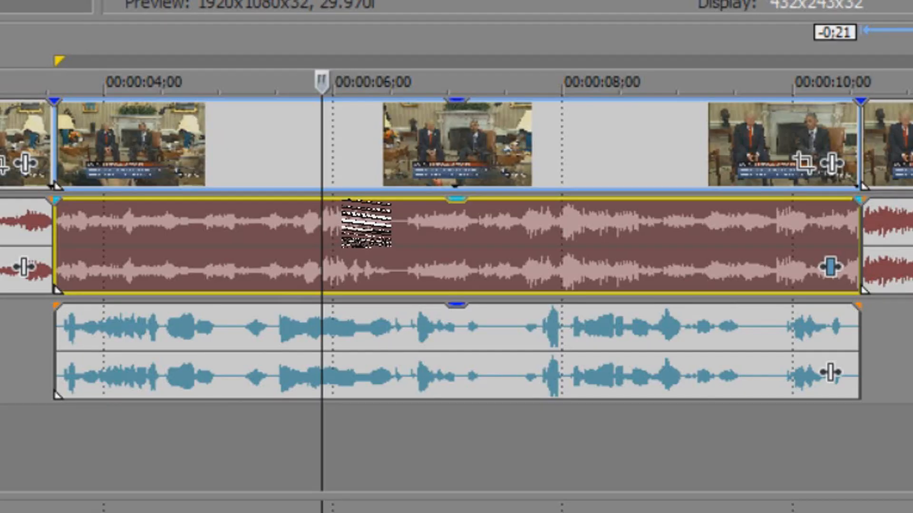
drag(564, 319, 566, 327)
drag(366, 238, 399, 295)
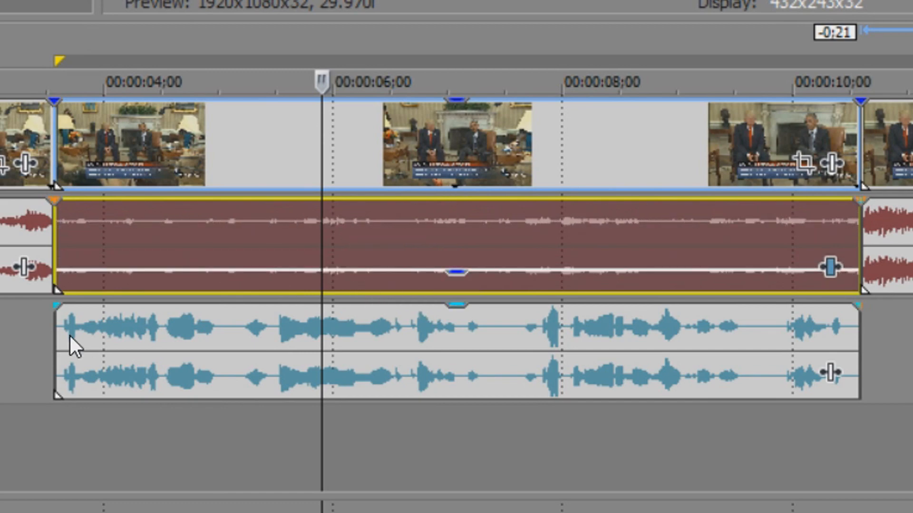
- Add the Reverb effect to the voice recording event on track 3
click(57, 350)
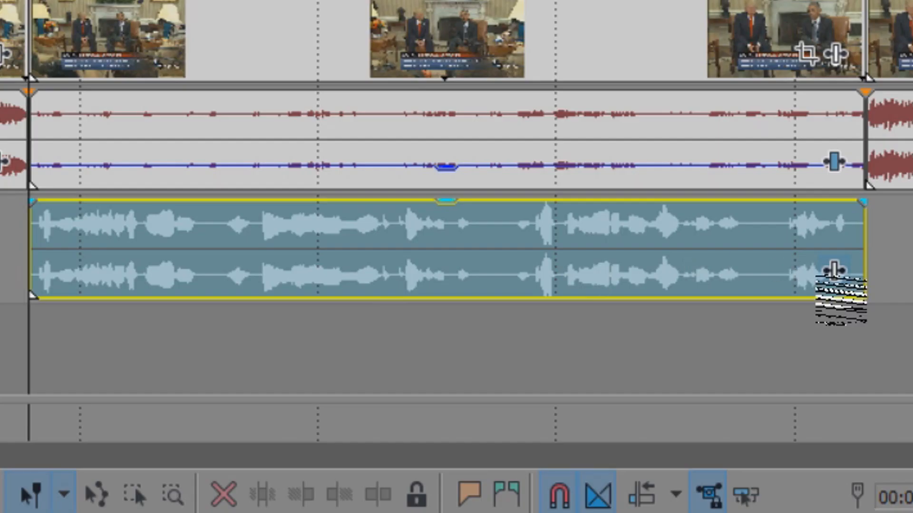
click(835, 271)
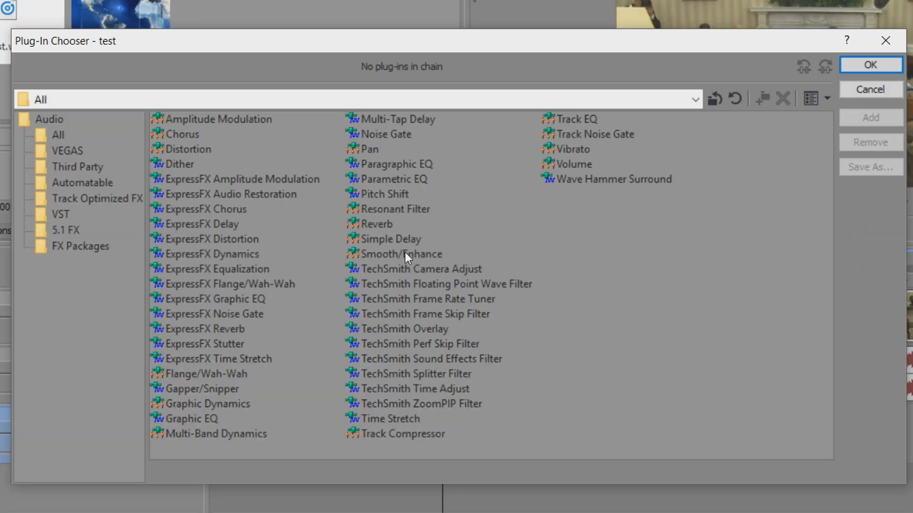
double_click(368, 226)
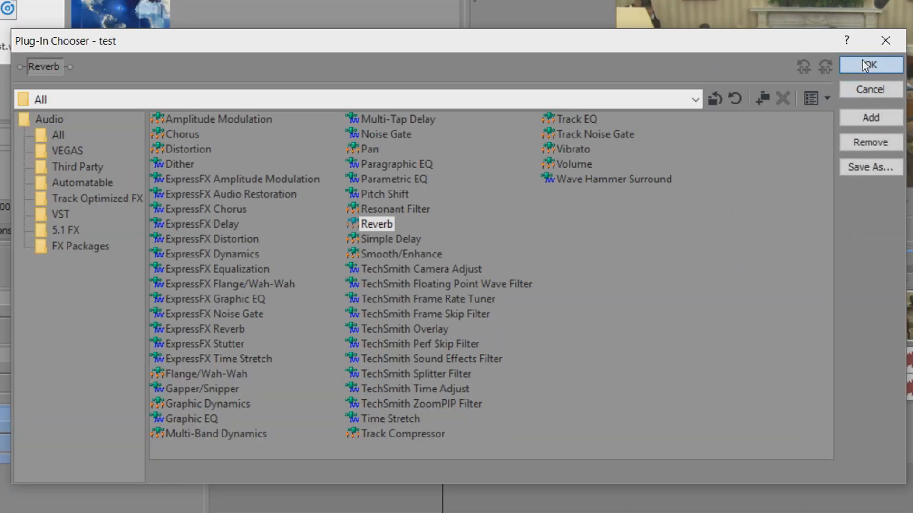
click(863, 63)
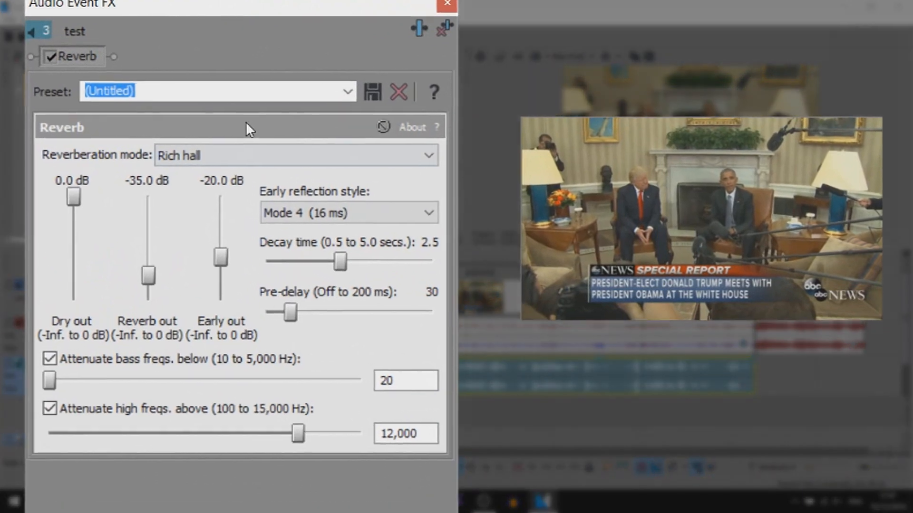
- Try the Rich hall, Wide open hall, Deep hall and Metal tank reverberation modes on the voice recording
click(258, 160)
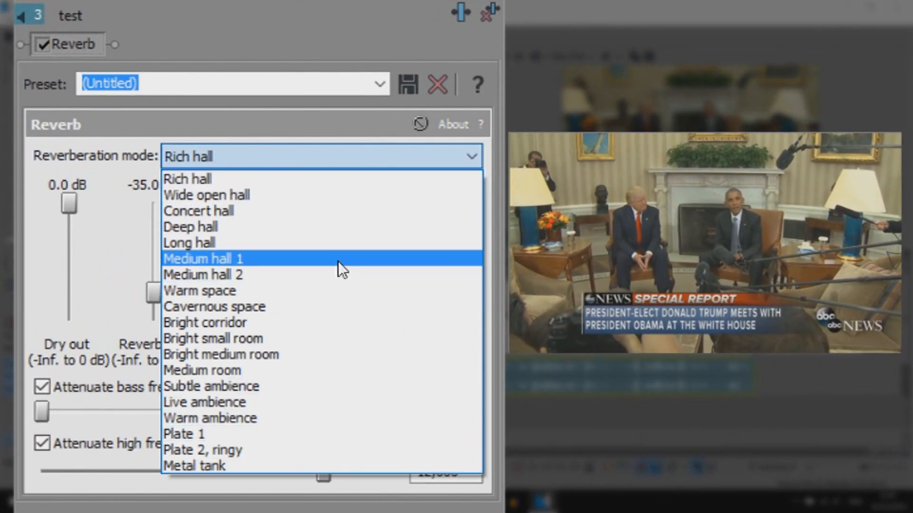
click(320, 179)
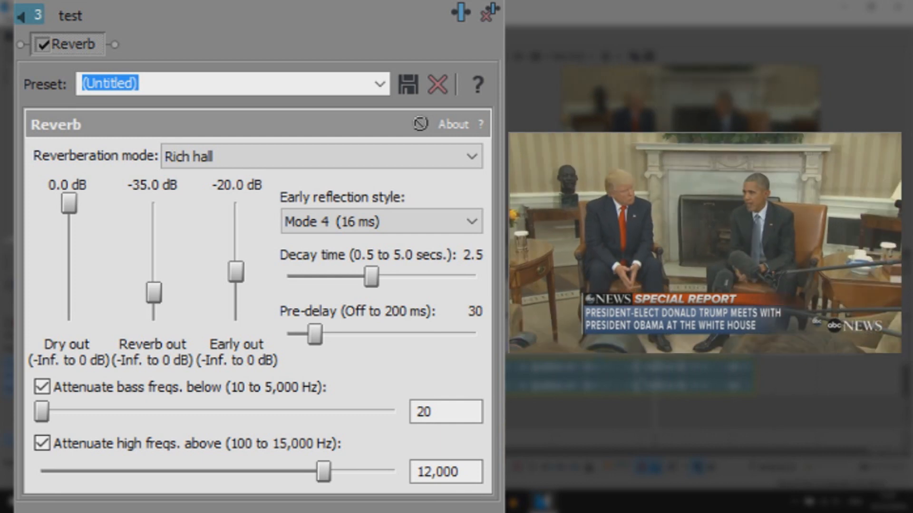
click(283, 156)
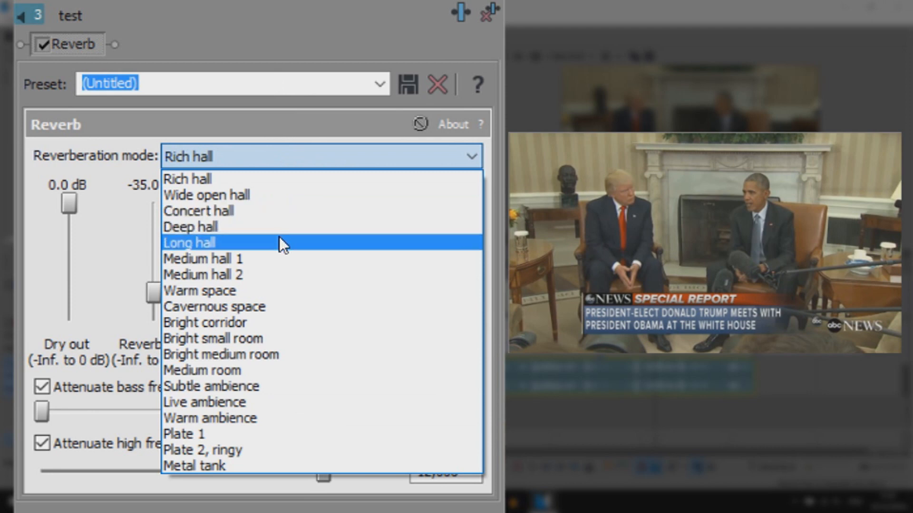
click(286, 199)
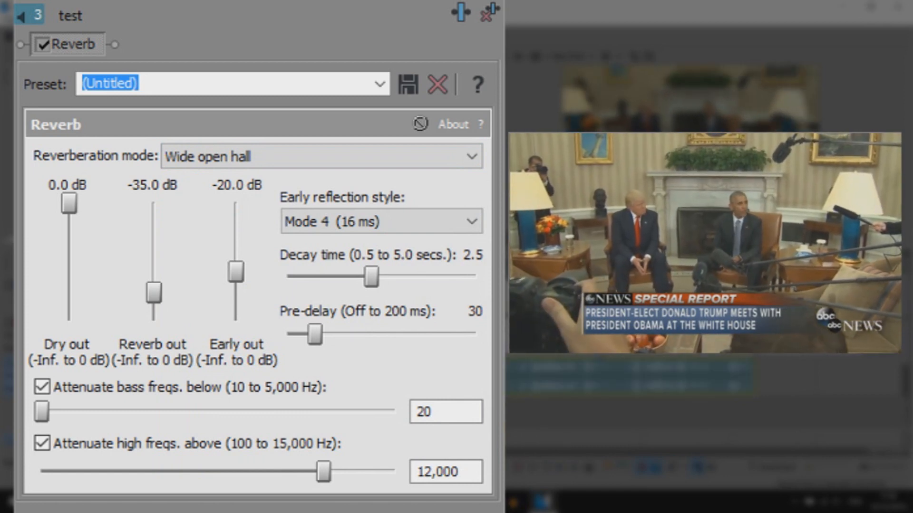
click(222, 162)
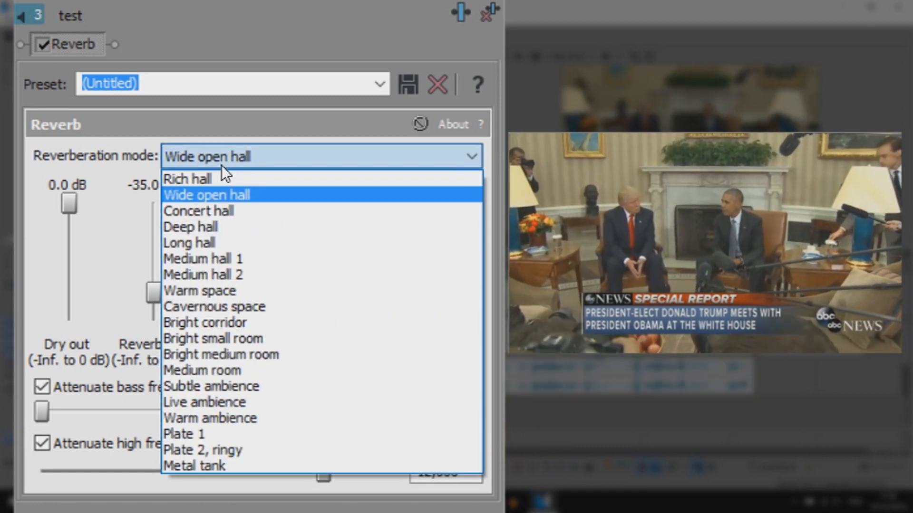
click(240, 227)
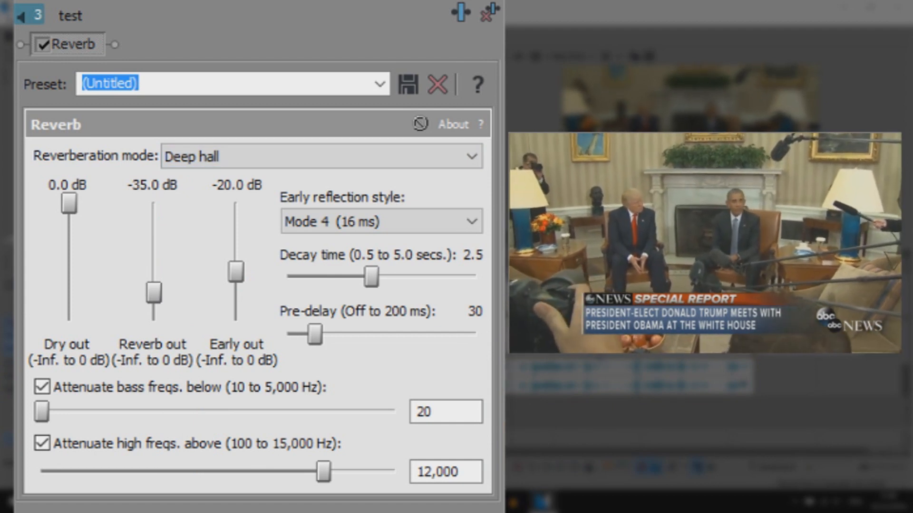
click(262, 156)
- Set the voice recording's reverberation mode to Wide open hall and close the effect window
click(327, 164)
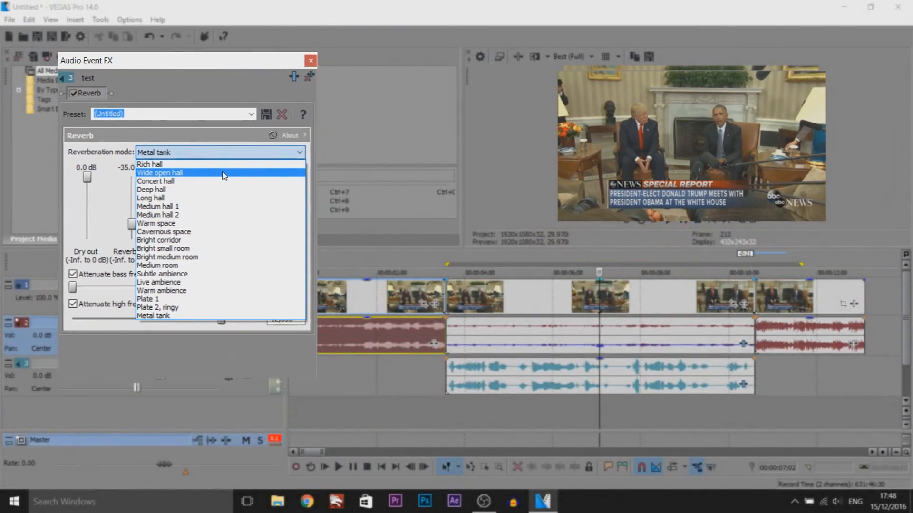
click(184, 186)
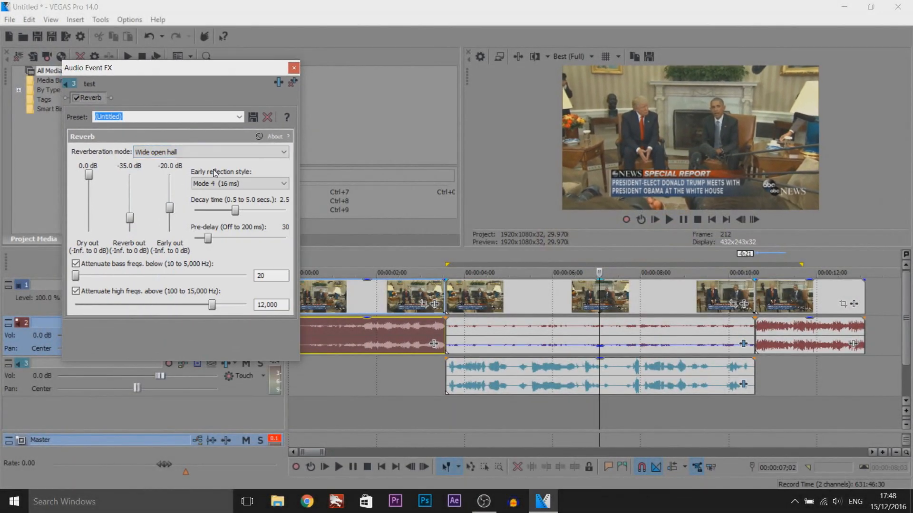
click(294, 68)
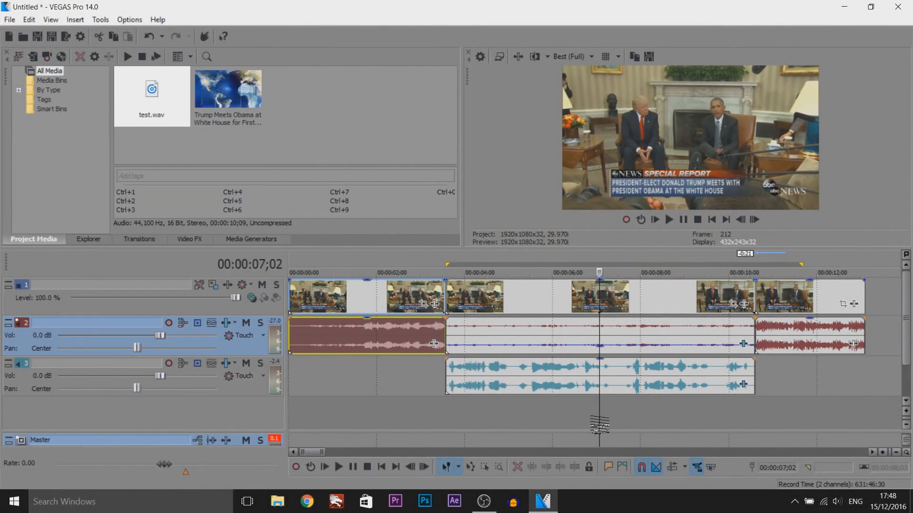
- Play the timeline through the middle section to hear the muffled audio with the reverberated voice, and pause
key(space)
key(space)
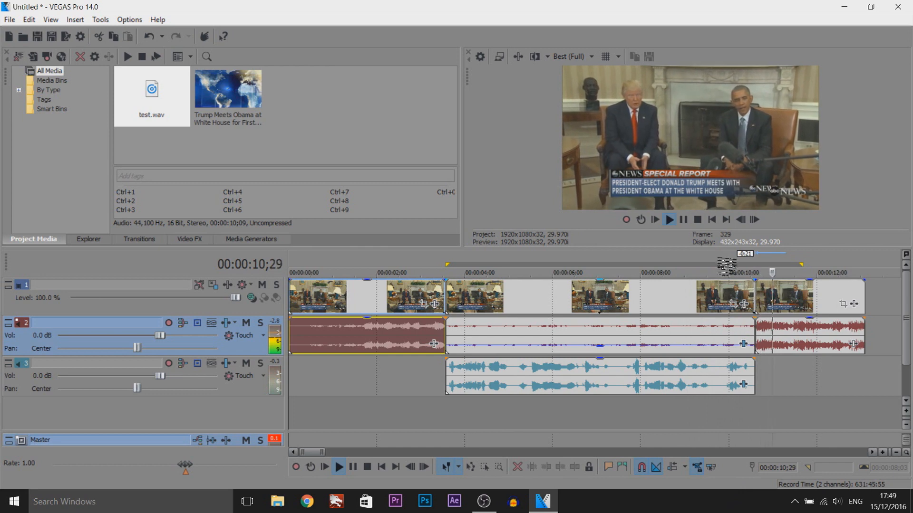
click(685, 220)
click(616, 341)
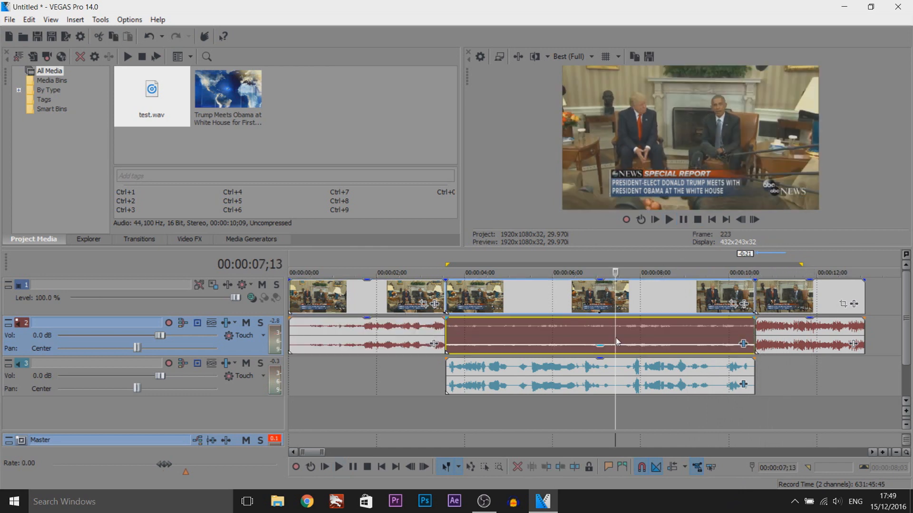
click(525, 338)
click(562, 332)
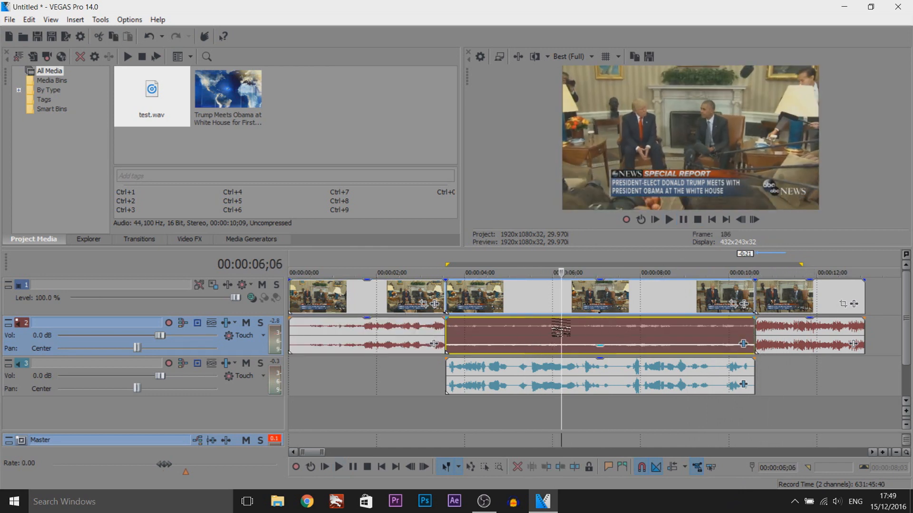
click(573, 328)
click(579, 338)
click(542, 338)
click(570, 339)
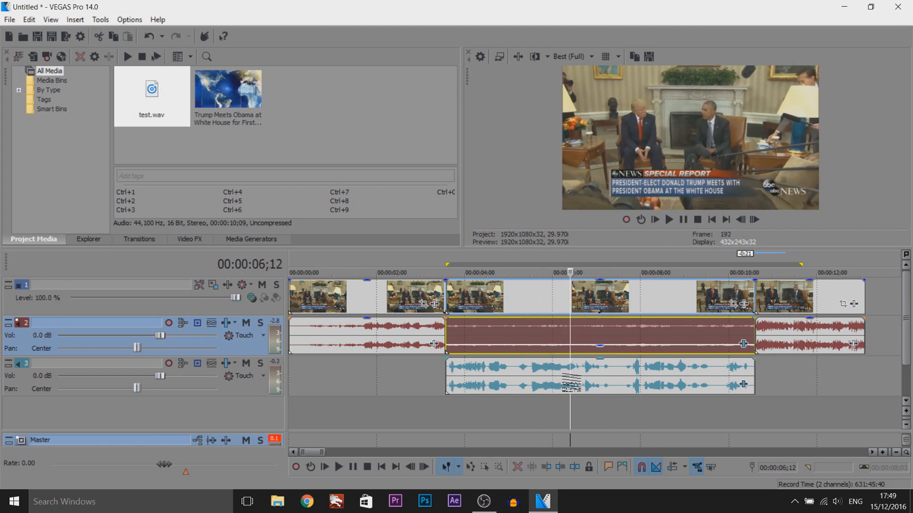
mouse_move(570, 384)
mouse_down()
mouse_move(586, 385)
mouse_move(567, 385)
mouse_up()
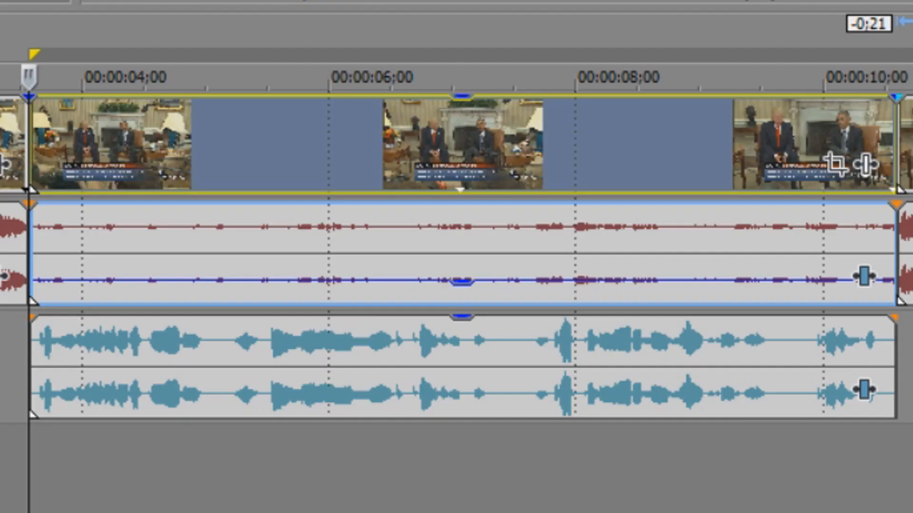
- Crop the middle video event to about 315 × 177, centred near 409, 240 on the upper body of the man in the red tie
click(835, 164)
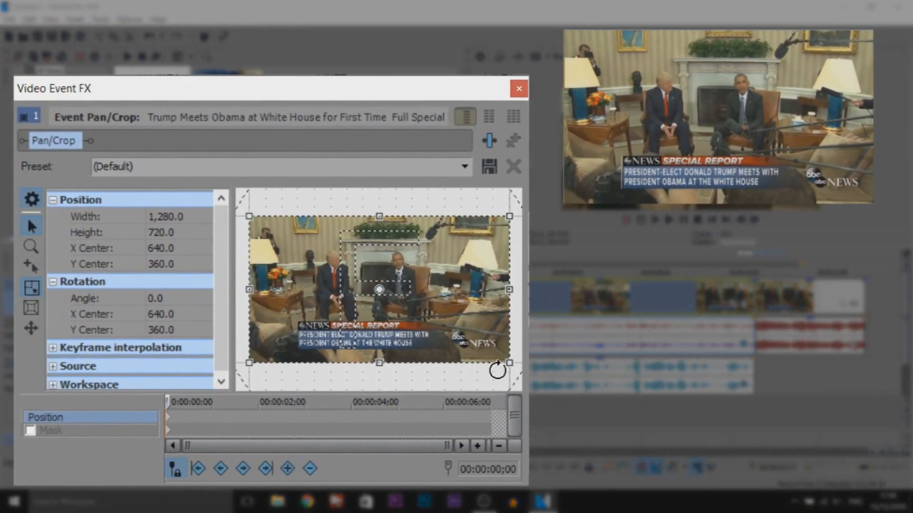
drag(428, 370, 288, 290)
drag(363, 206, 418, 241)
drag(450, 274, 410, 237)
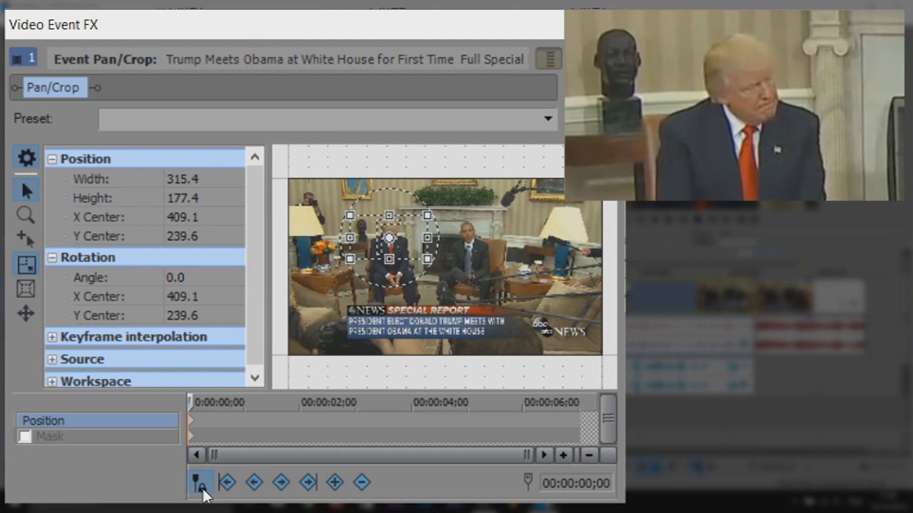
- Keep the man in the red tie framed with crop keyframes at 00:00:03;18, centred about 373, 208, and 00:00:05;08, centred about 350, 166
click(670, 219)
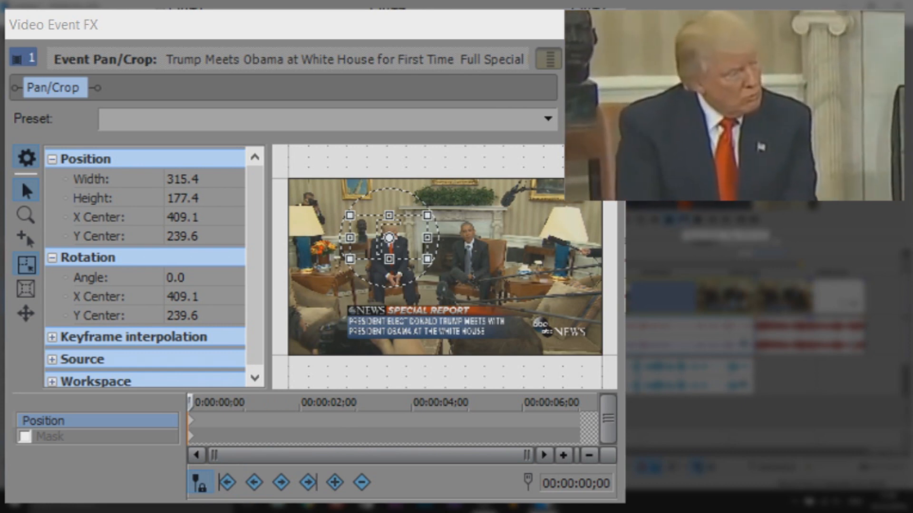
drag(400, 247, 401, 232)
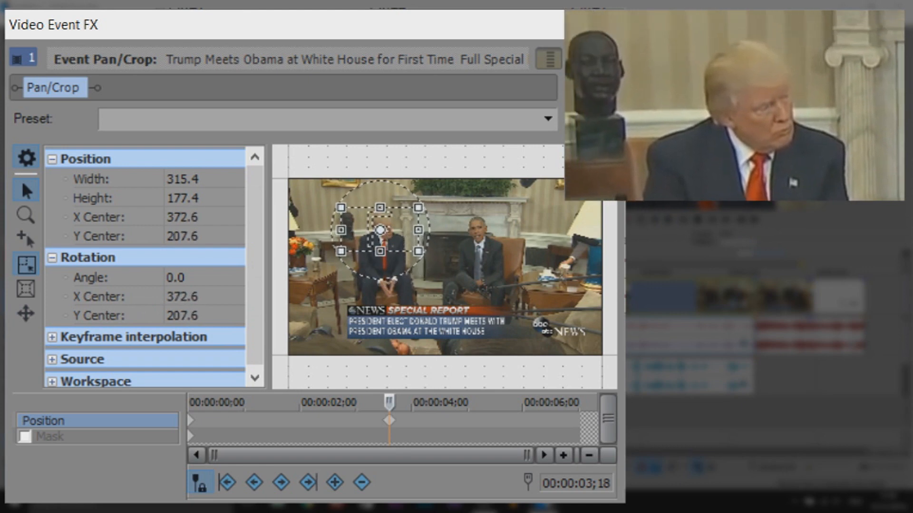
click(670, 220)
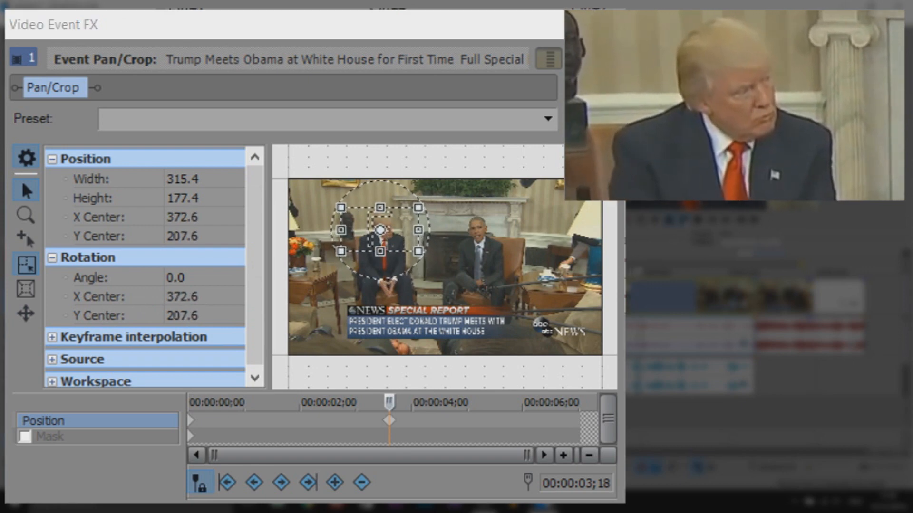
drag(396, 232, 388, 221)
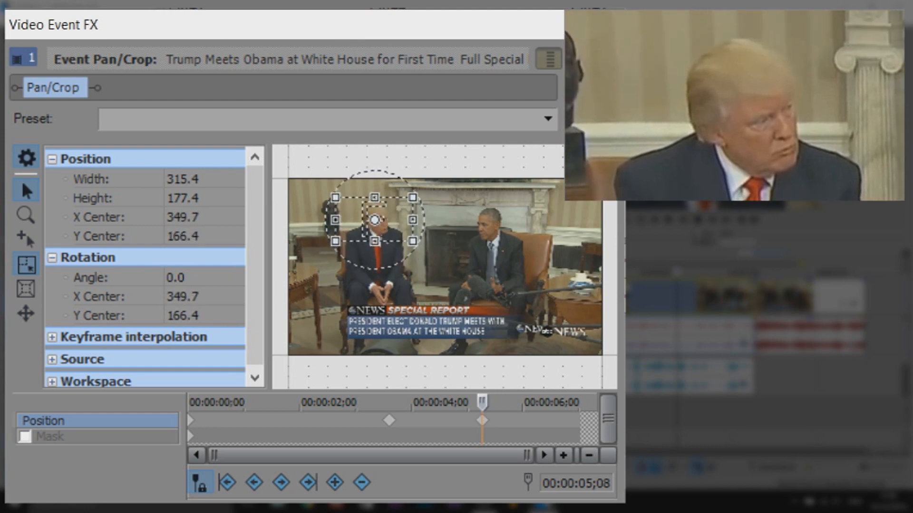
click(670, 220)
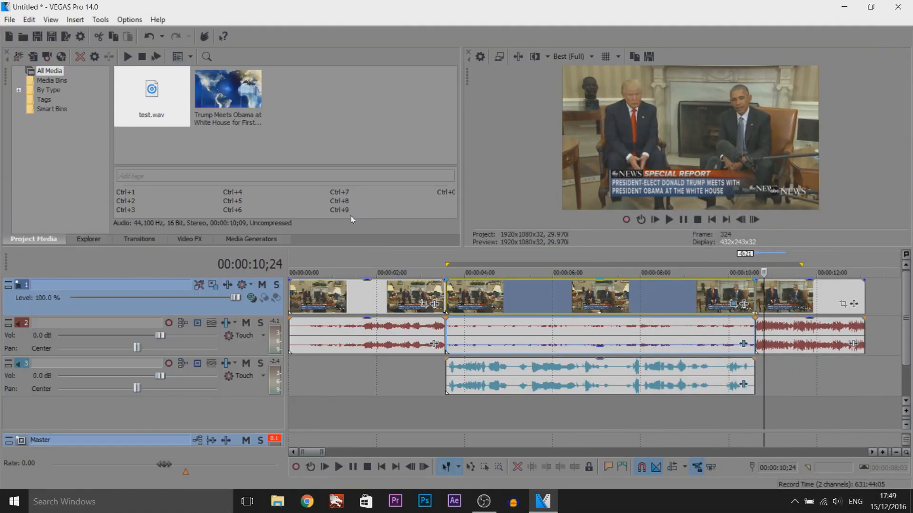
- Play the whole timeline from the start to review the finished effect, and scrub back through the cropped middle section
click(743, 404)
key(ctrl+Home)
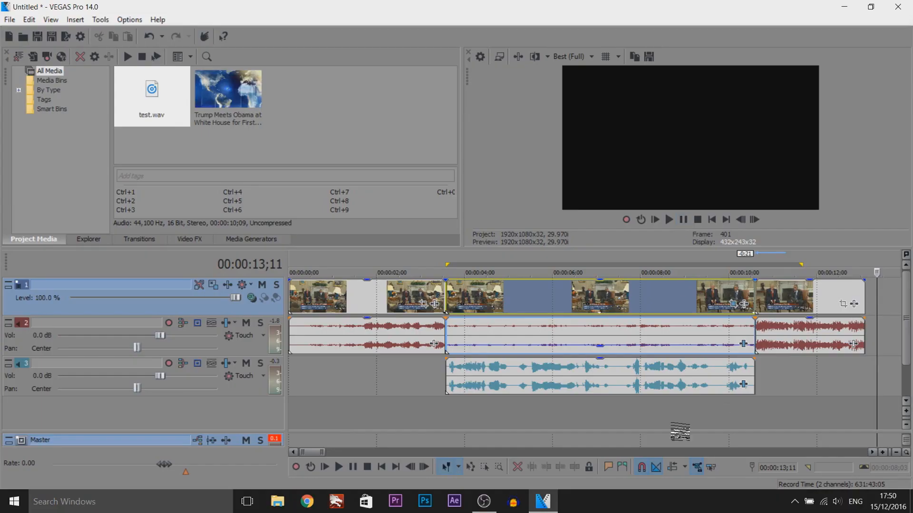
drag(684, 428, 730, 413)
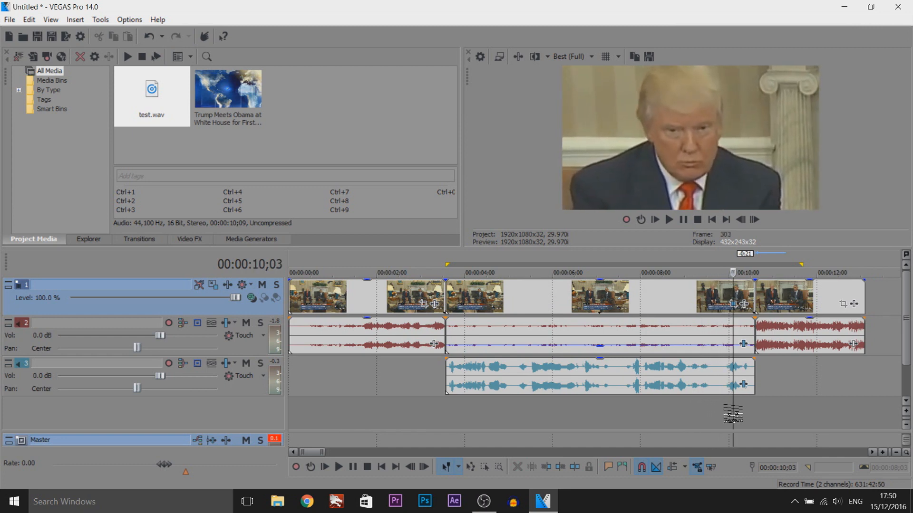
drag(485, 413, 452, 415)
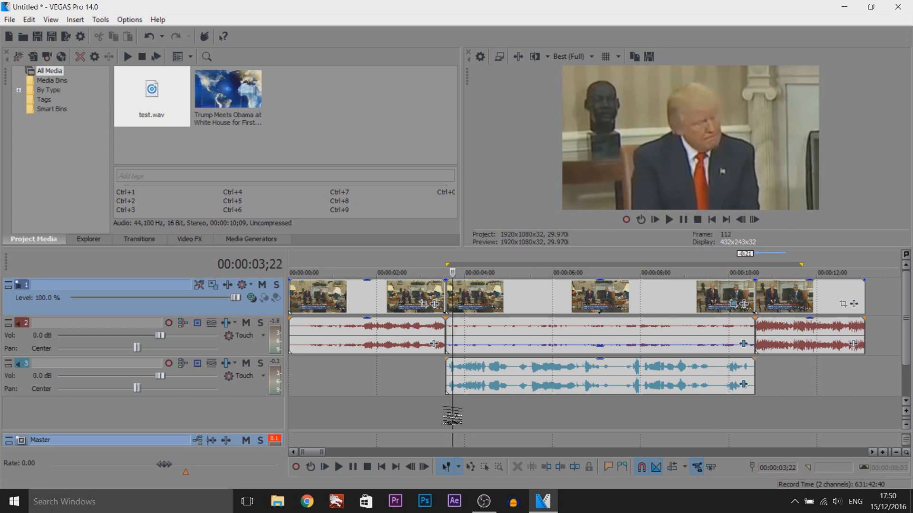